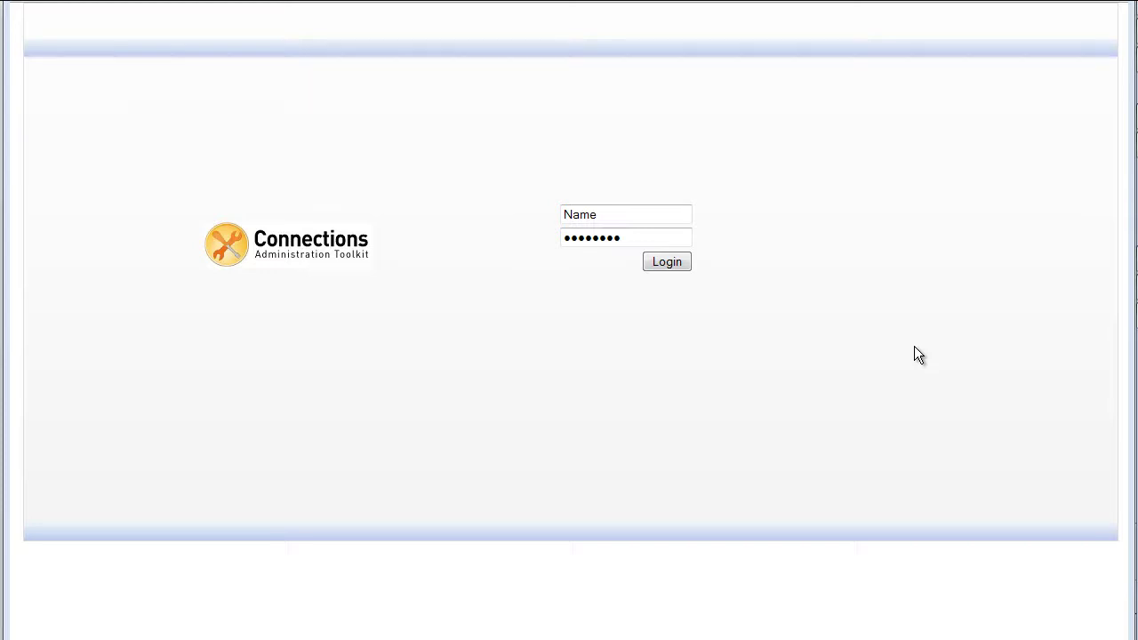
Log in to the toolkit with the account's user name and password
{"action": "left_click", "coordinate": [640, 214]}
{"action": "type", "text": "f"}
{"action": "left_click", "coordinate": [634, 233]}
{"action": "left_click", "coordinate": [658, 263]}
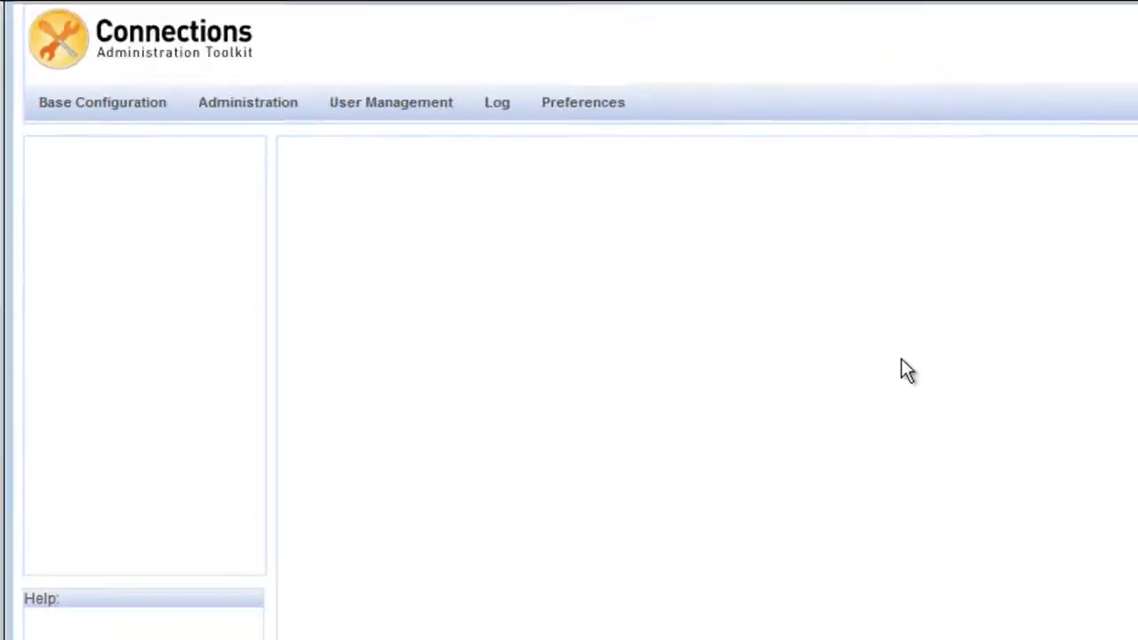
Review the Services and Notification Configuration settings of the base configuration
{"action": "left_click", "coordinate": [99, 78]}
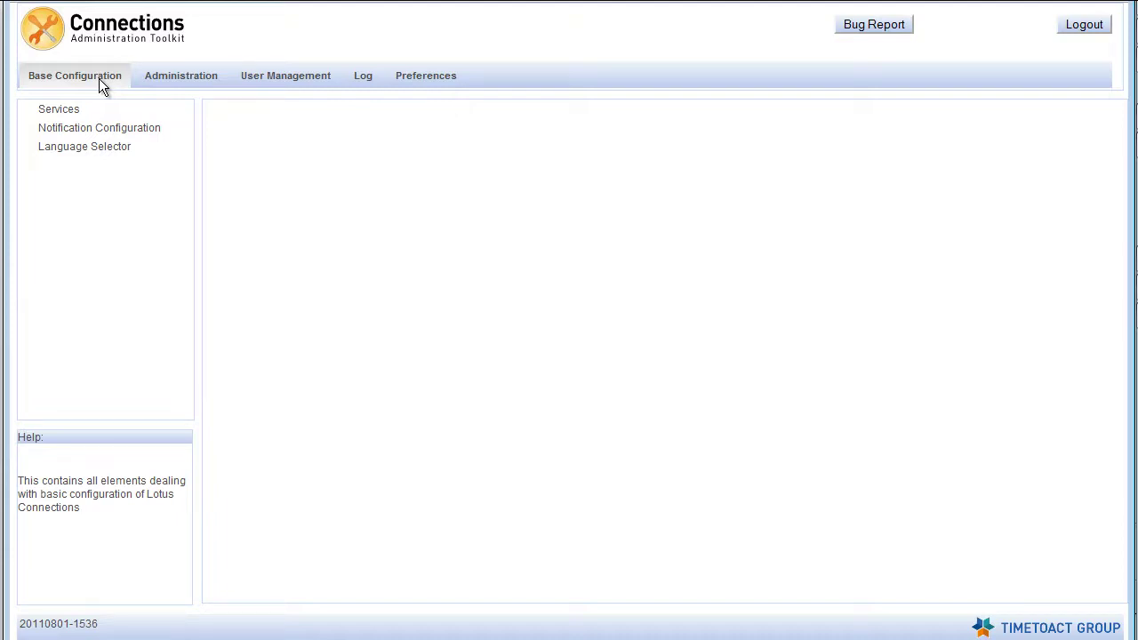
{"action": "left_click", "coordinate": [59, 109]}
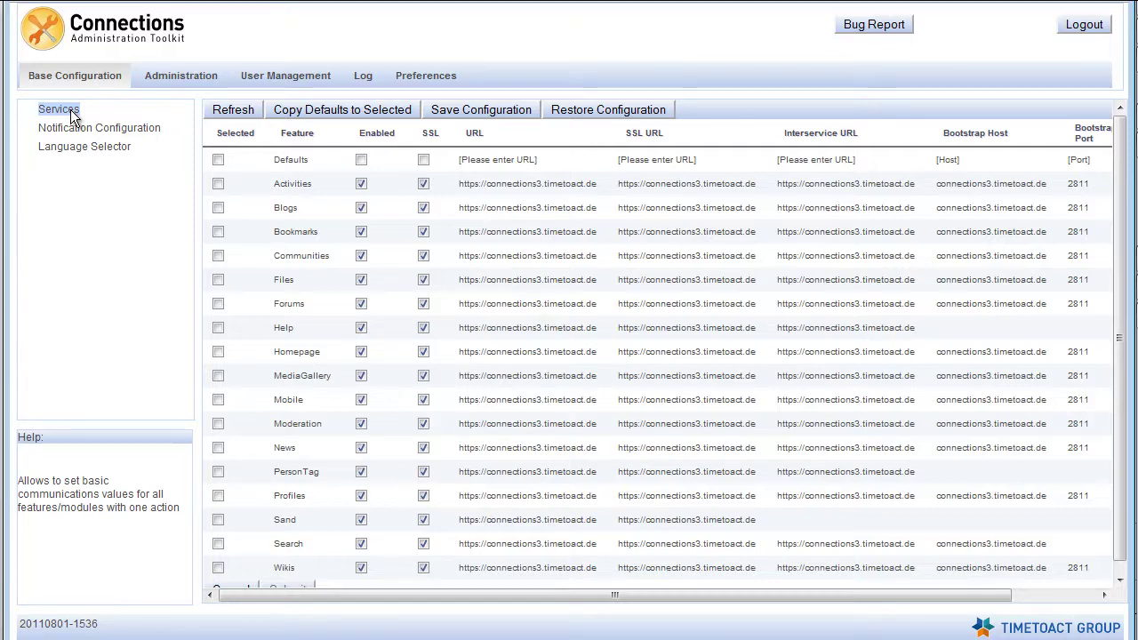
{"action": "left_click", "coordinate": [68, 130]}
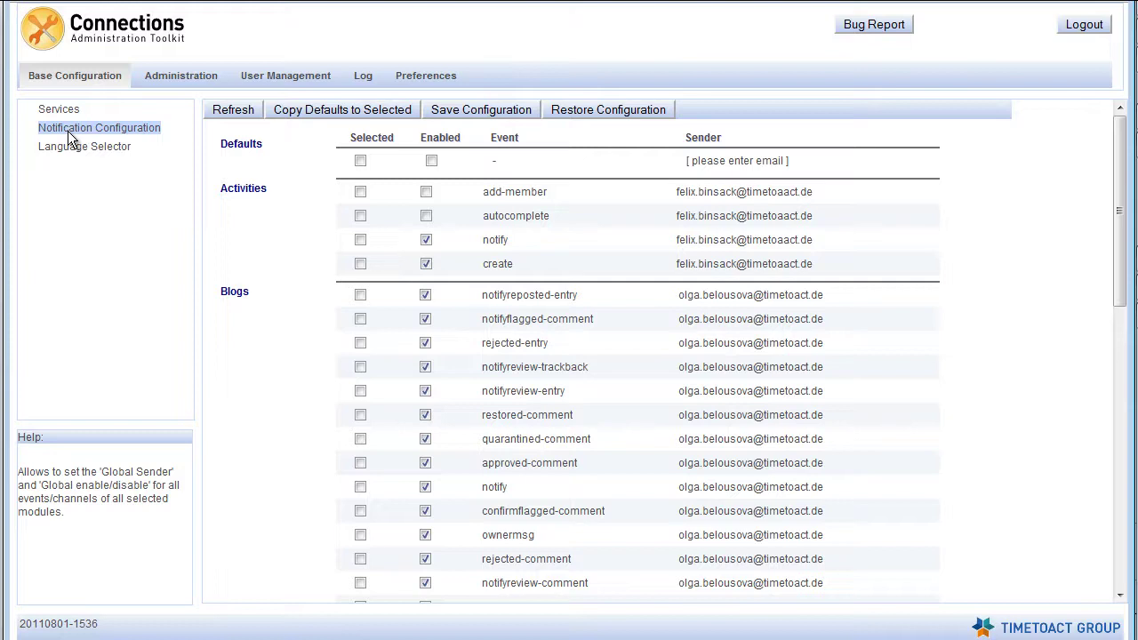
Enable Türkçe as an available language in the Language Selector and save it to the server configuration with the comment "Enabled turkish"
{"action": "left_click", "coordinate": [73, 147]}
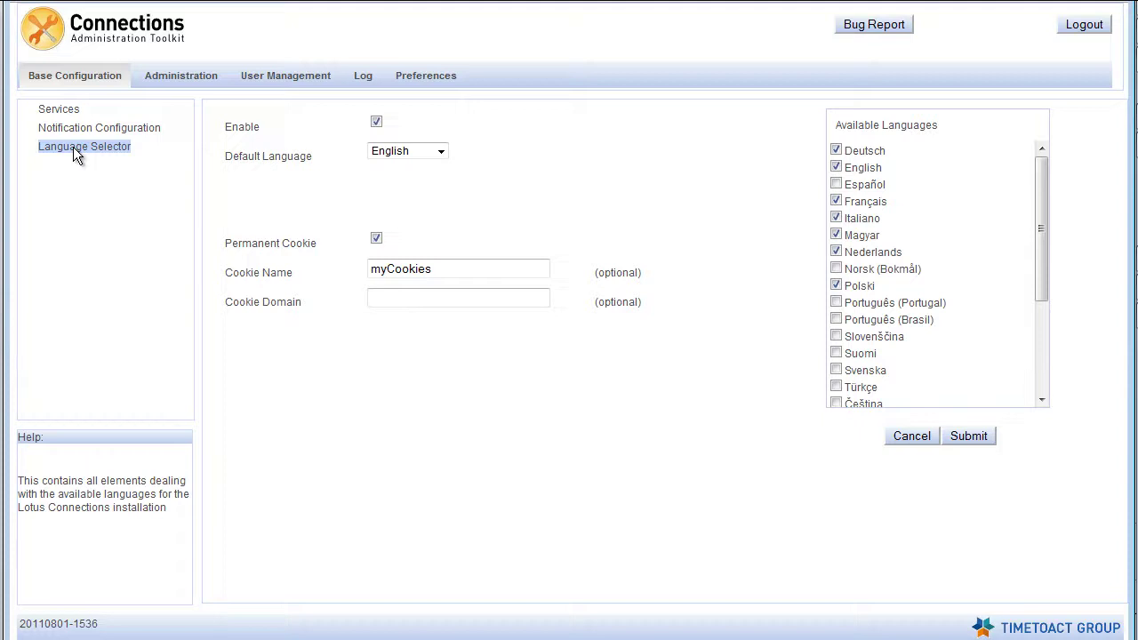
{"action": "left_click", "coordinate": [837, 388]}
{"action": "left_click", "coordinate": [959, 441]}
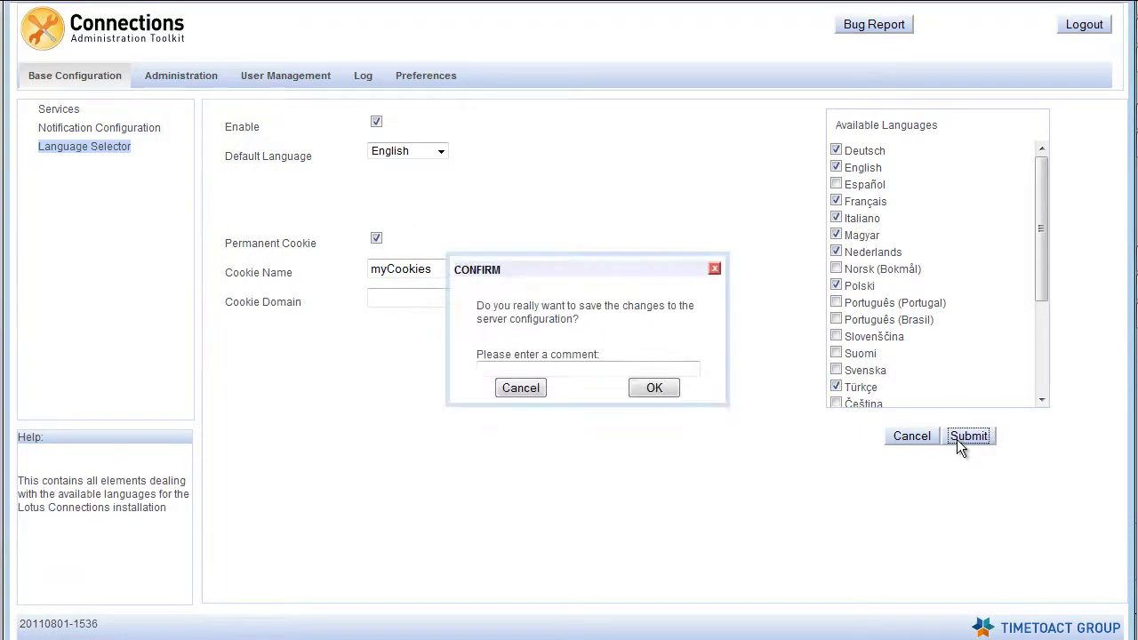
{"action": "left_click", "coordinate": [692, 365]}
{"action": "type", "text": "Enabled tur"}
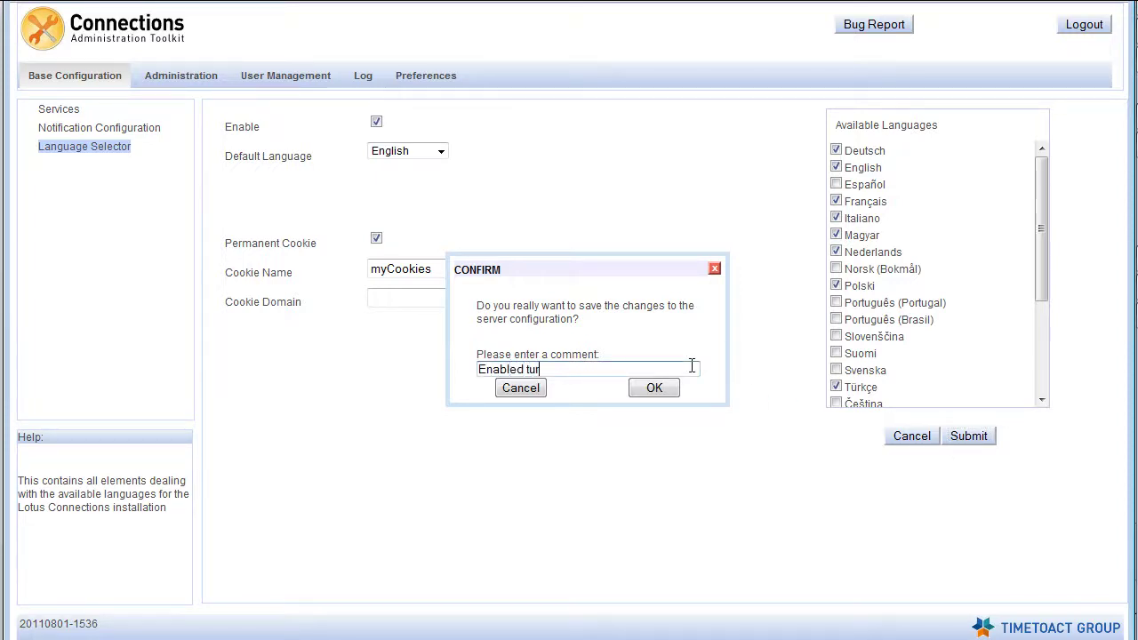
{"action": "type", "text": "kish"}
{"action": "left_click", "coordinate": [662, 393]}
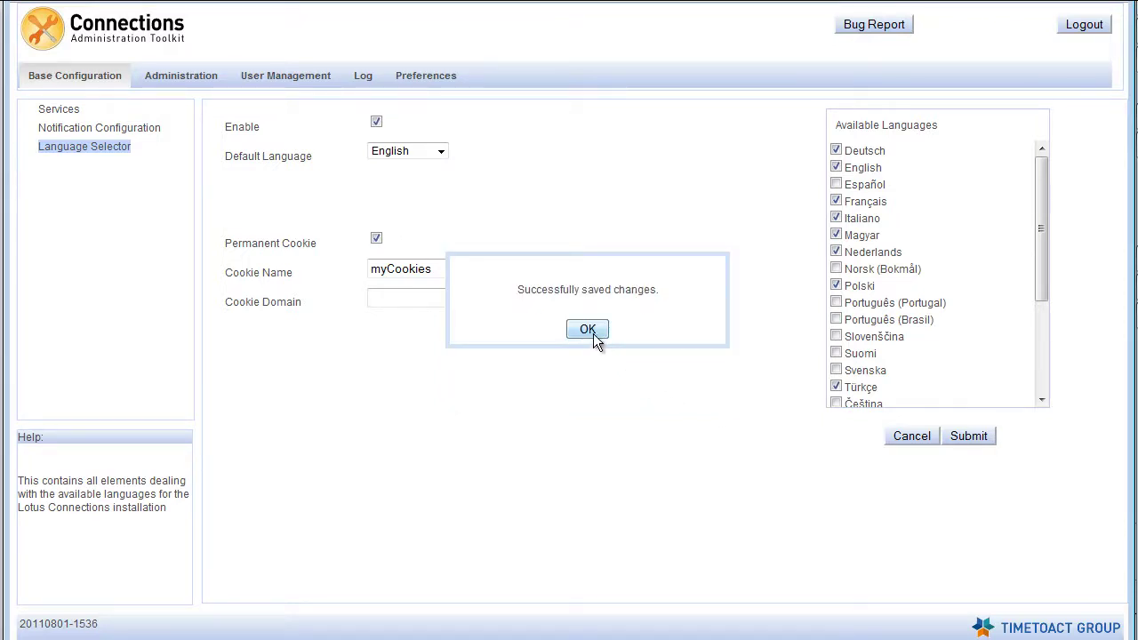
{"action": "left_click", "coordinate": [588, 331]}
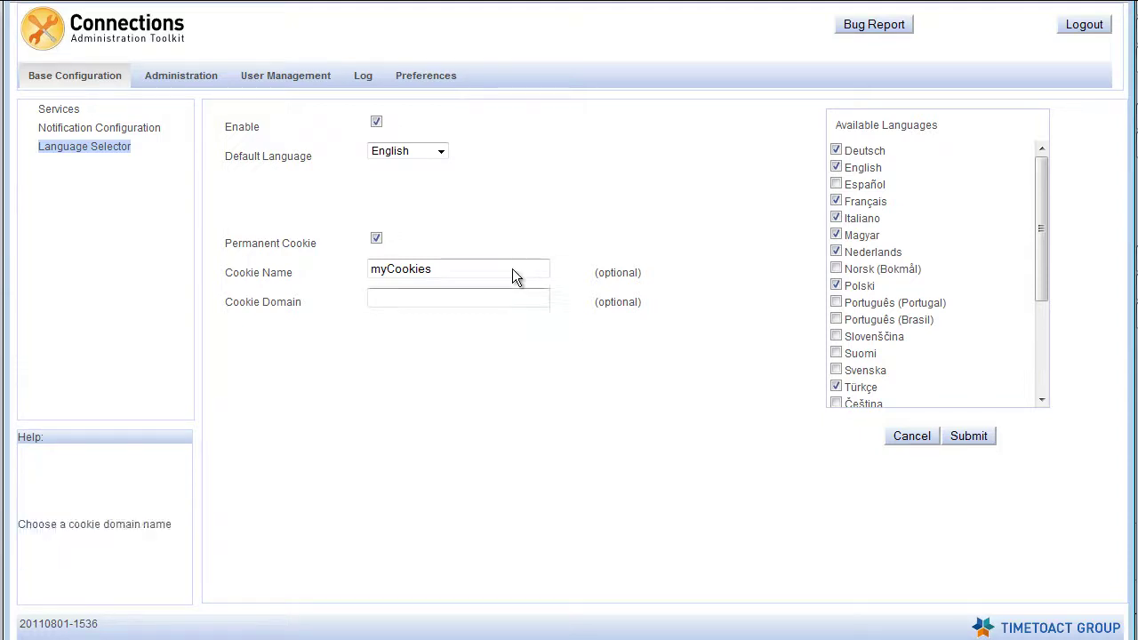
Review the Communities administration pages: general configuration, scheduled tasks and metrics
{"action": "left_click", "coordinate": [207, 79]}
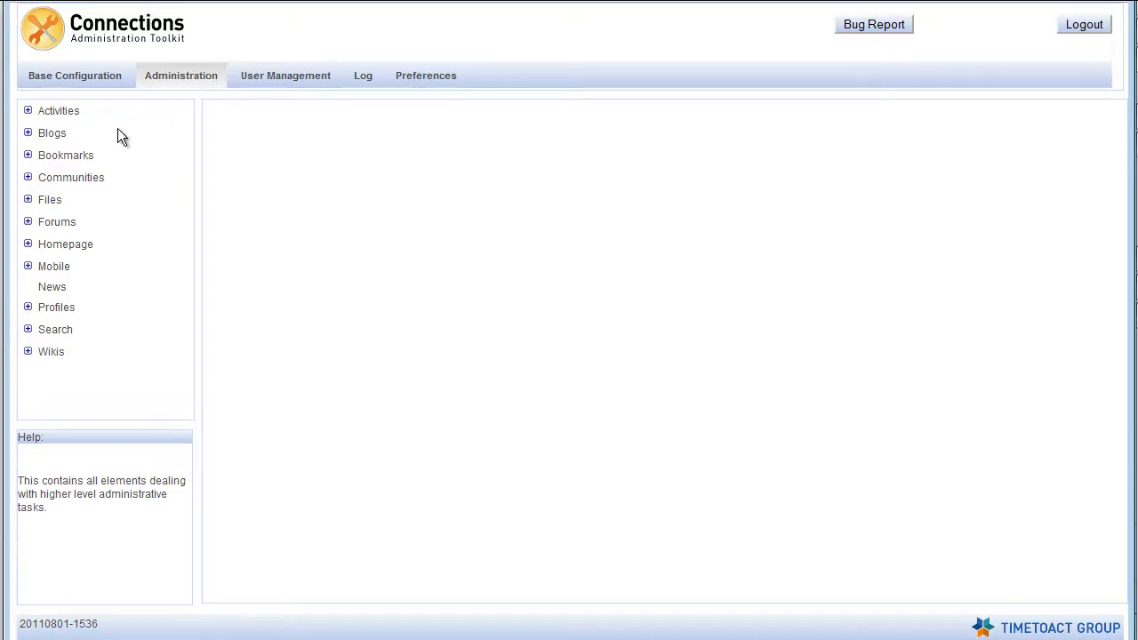
{"action": "left_click", "coordinate": [28, 177]}
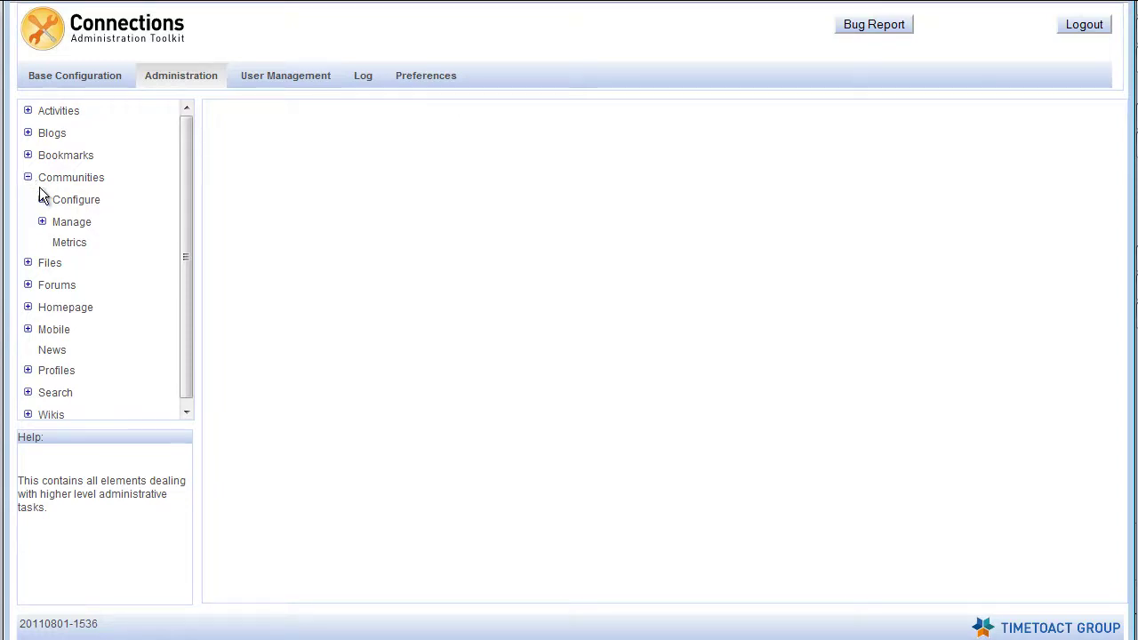
{"action": "left_click", "coordinate": [42, 199]}
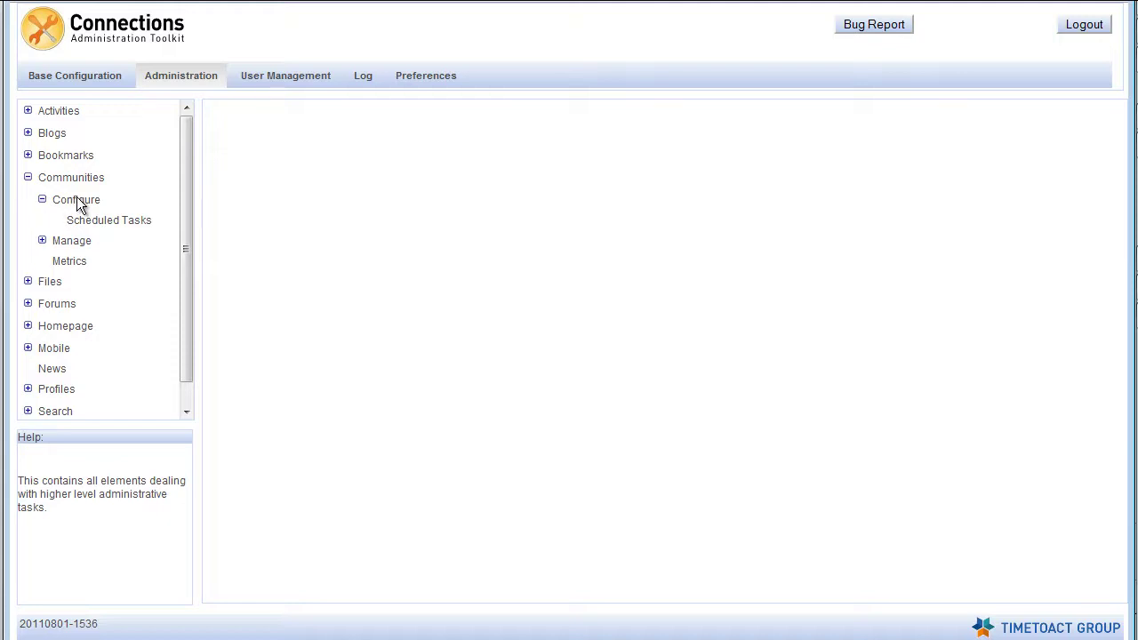
{"action": "left_click", "coordinate": [76, 201]}
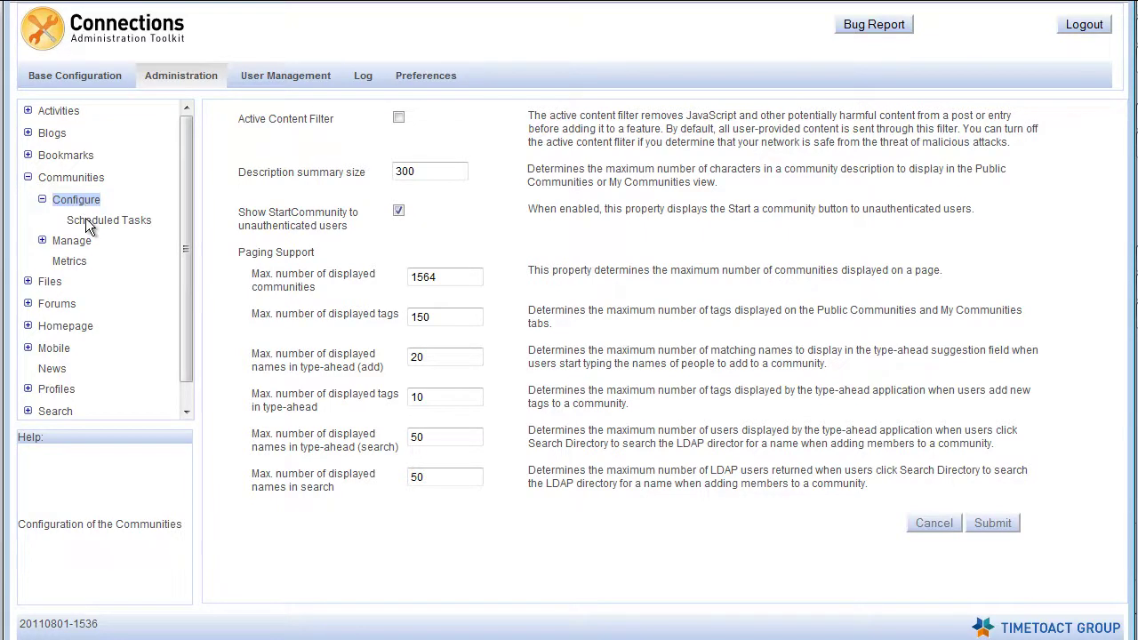
{"action": "left_click", "coordinate": [89, 225]}
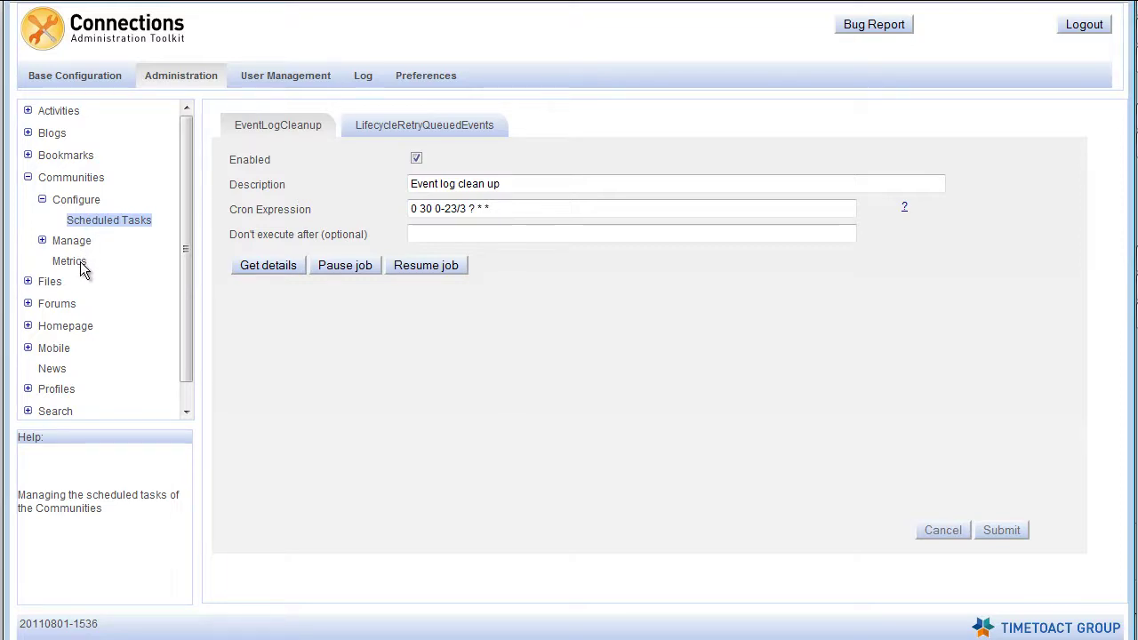
{"action": "left_click", "coordinate": [80, 264]}
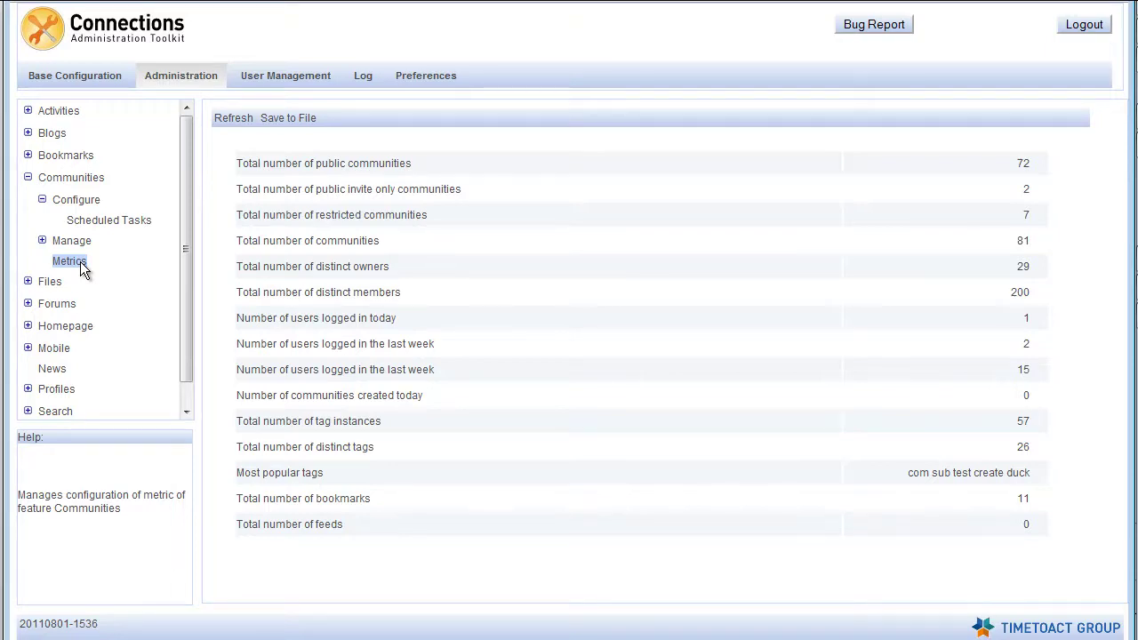
Filter the managed communities by the tags connections and administration
{"action": "left_click", "coordinate": [88, 241]}
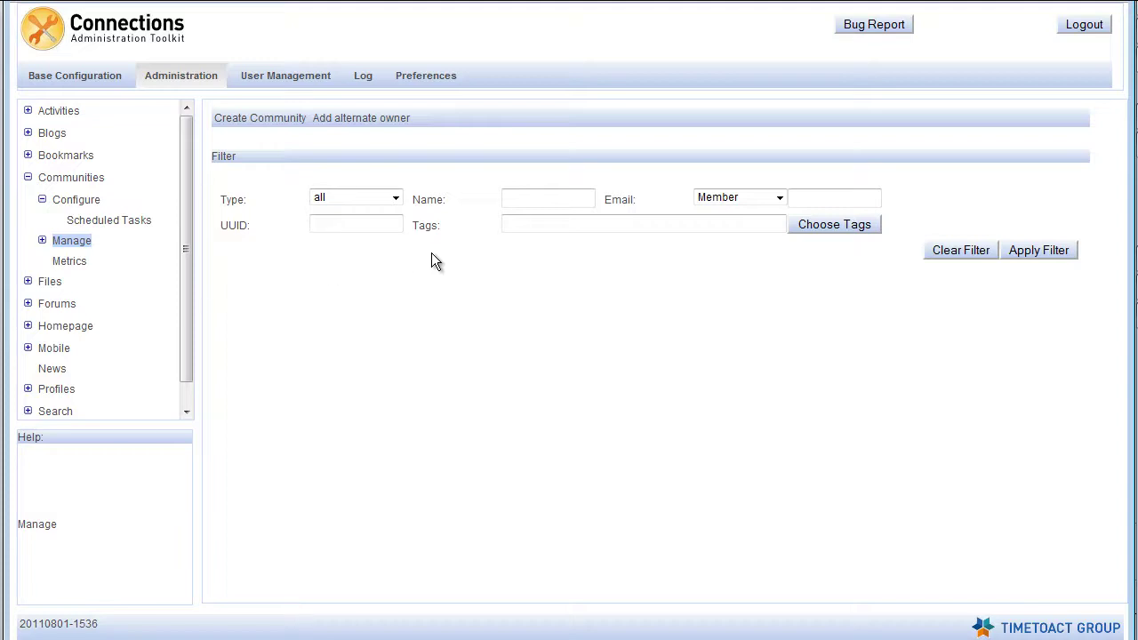
{"action": "left_click", "coordinate": [817, 228]}
{"action": "left_click", "coordinate": [480, 222]}
{"action": "type", "text": "conne"}
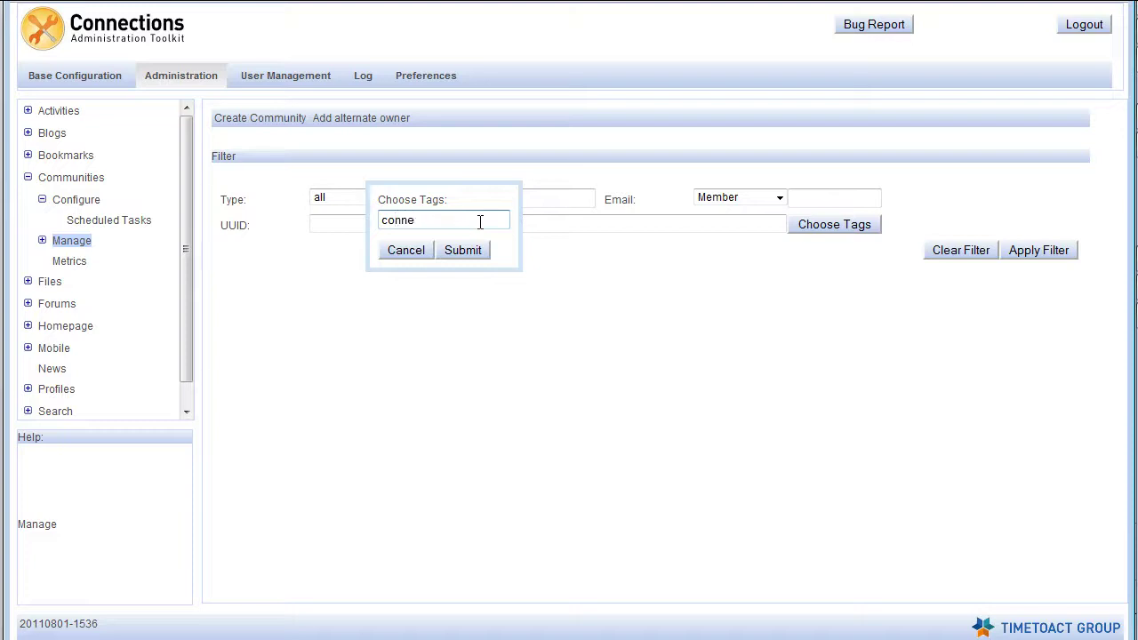
{"action": "key", "text": "Down"}
{"action": "key", "text": "Return"}
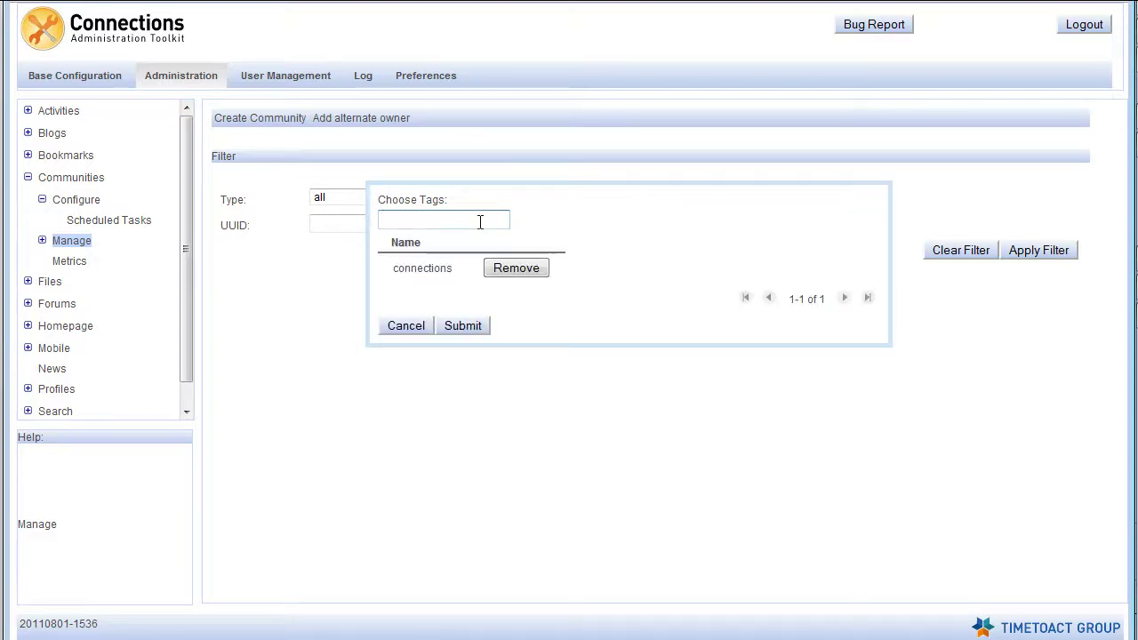
{"action": "type", "text": "admi"}
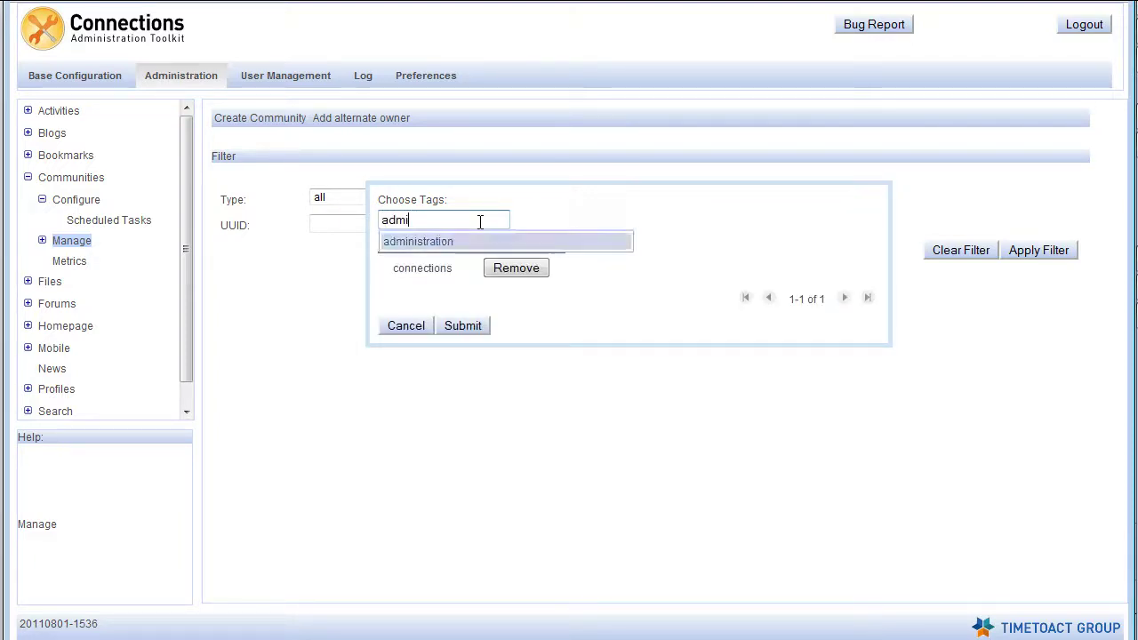
{"action": "key", "text": "Return"}
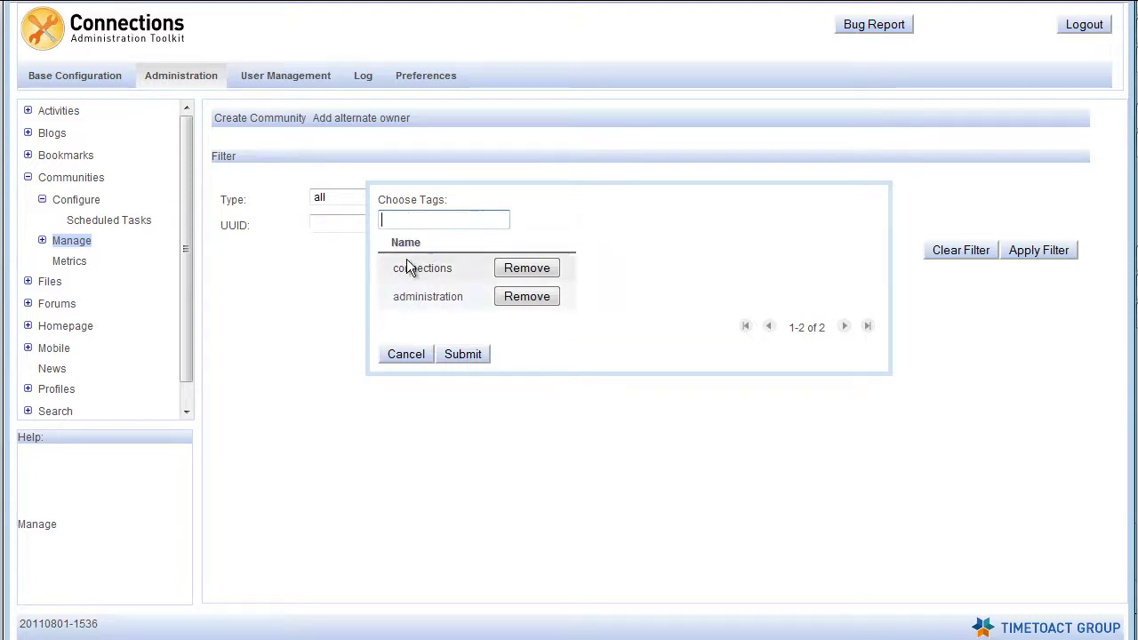
{"action": "left_click", "coordinate": [442, 355]}
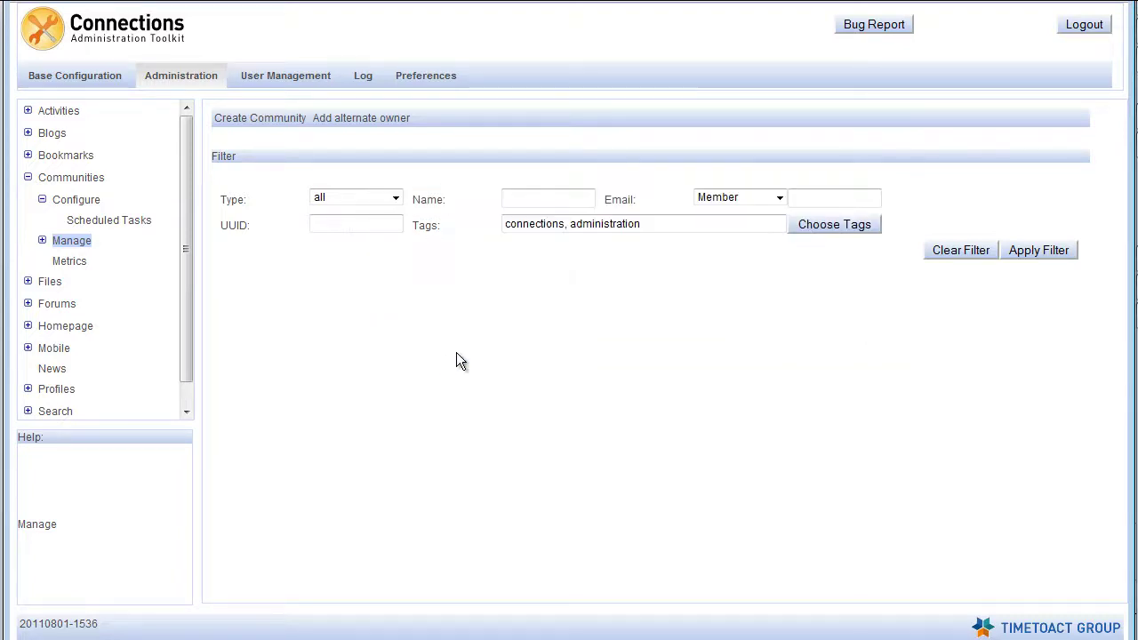
{"action": "left_click", "coordinate": [1053, 257]}
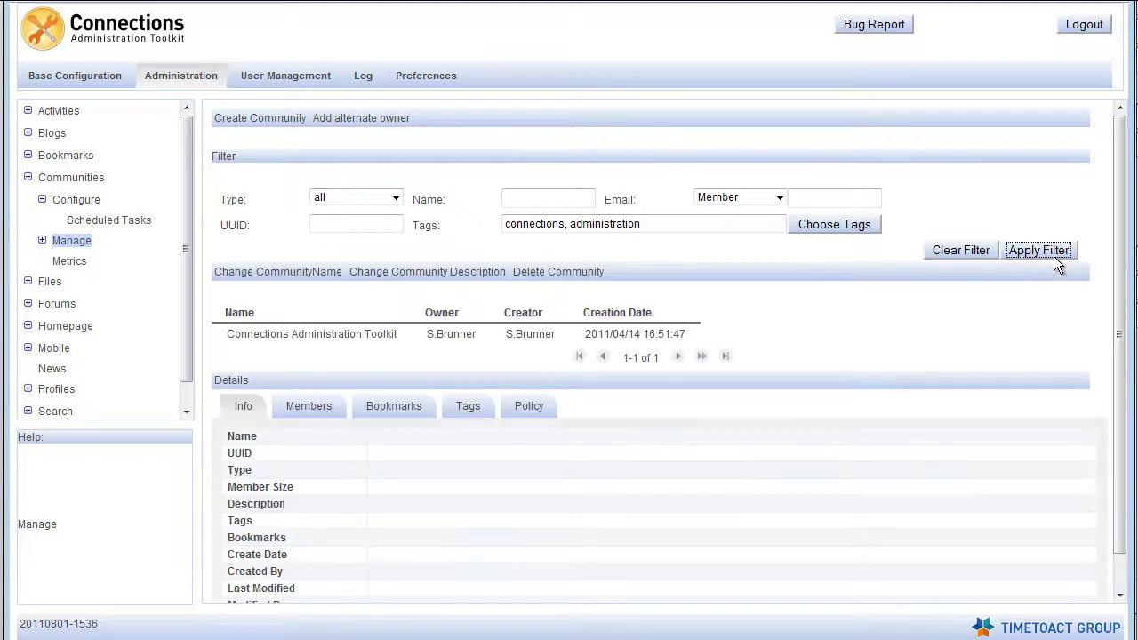
For the Connections Administration Toolkit community, look up the new member by first name and put that person on the list of members to add
{"action": "left_click", "coordinate": [674, 333]}
{"action": "left_click", "coordinate": [318, 414]}
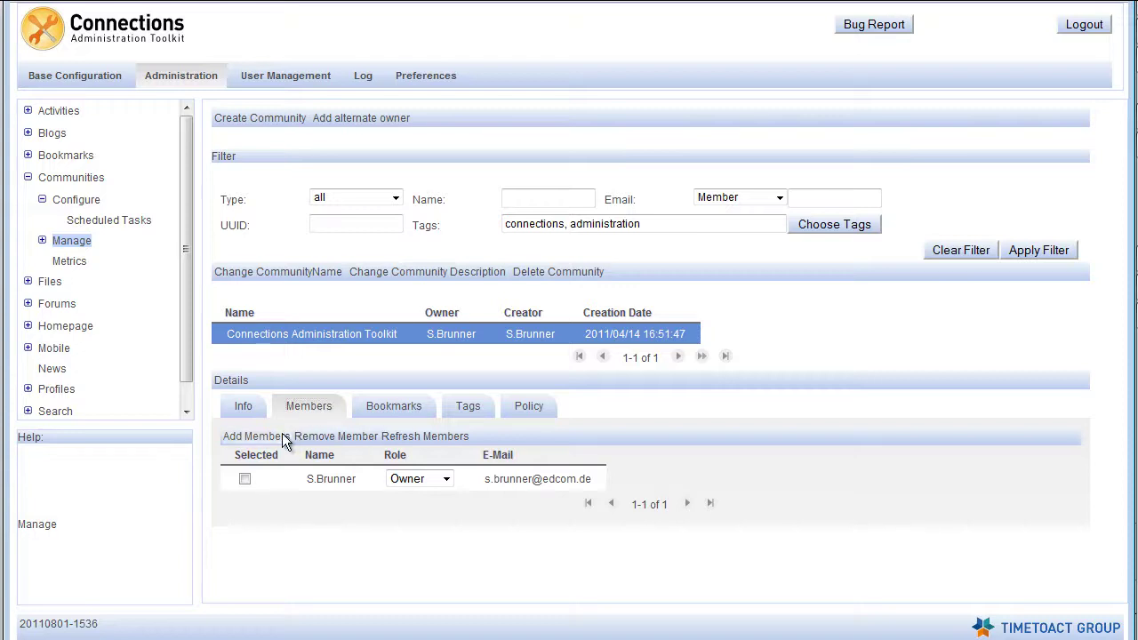
{"action": "left_click", "coordinate": [282, 436]}
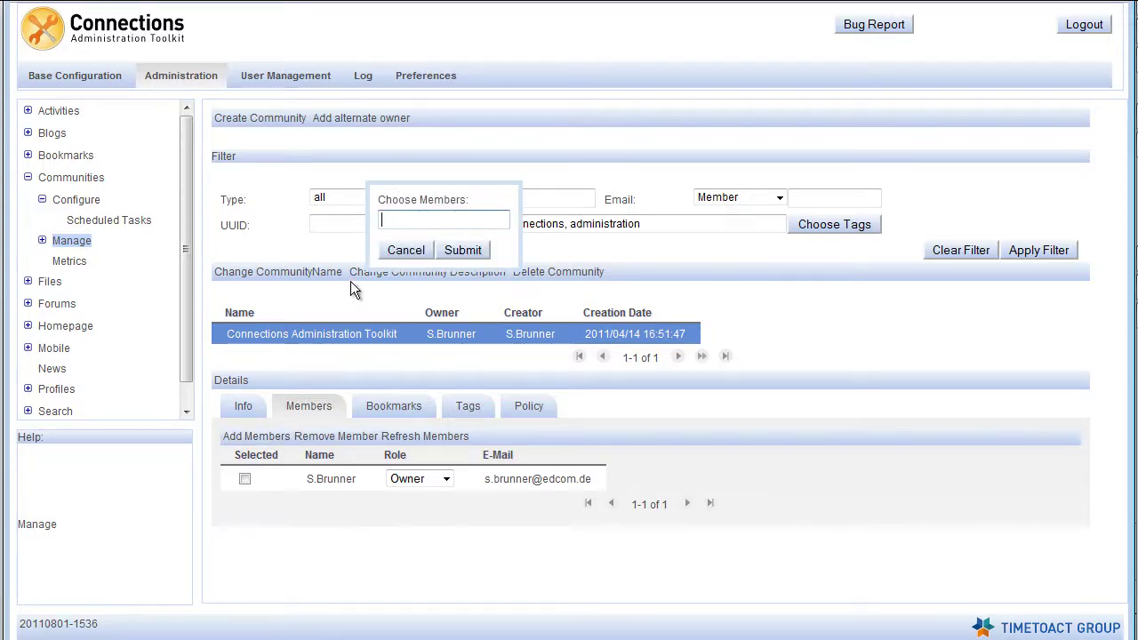
{"action": "type", "text": "flor"}
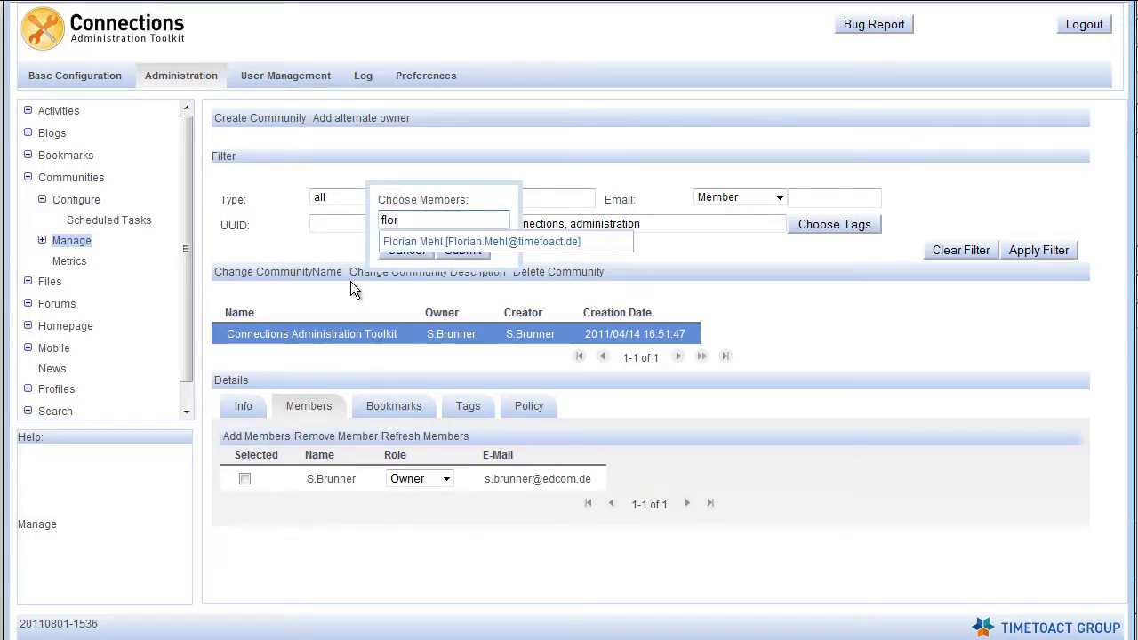
{"action": "key", "text": "Down"}
{"action": "key", "text": "Return"}
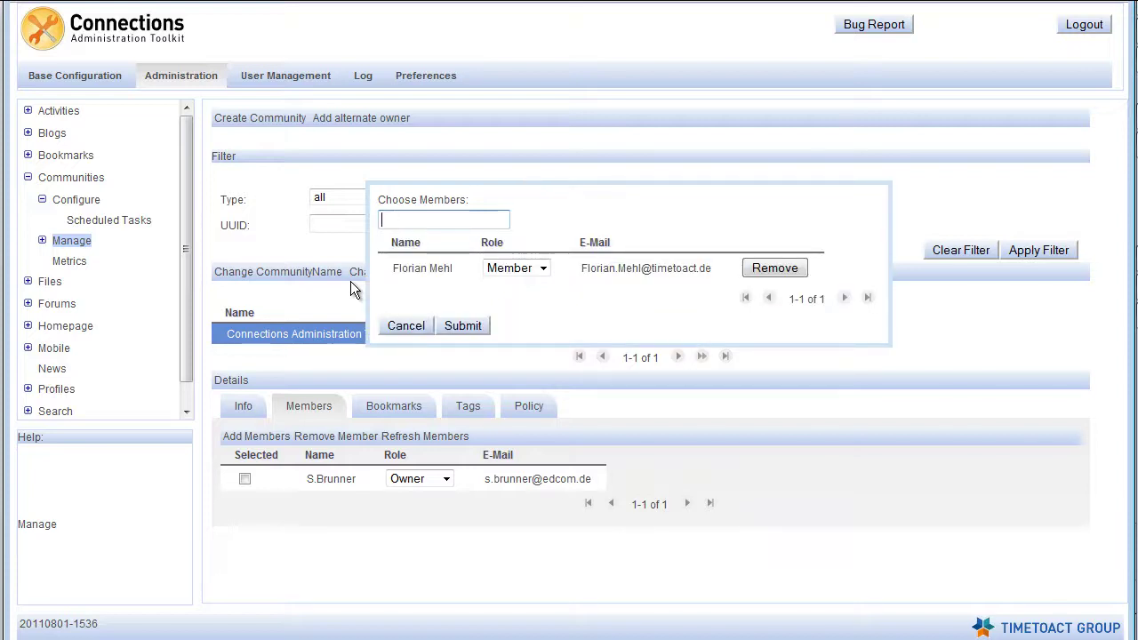
Give the chosen member the Owner role and submit the addition with the comment "Added test"
{"action": "left_click", "coordinate": [505, 267]}
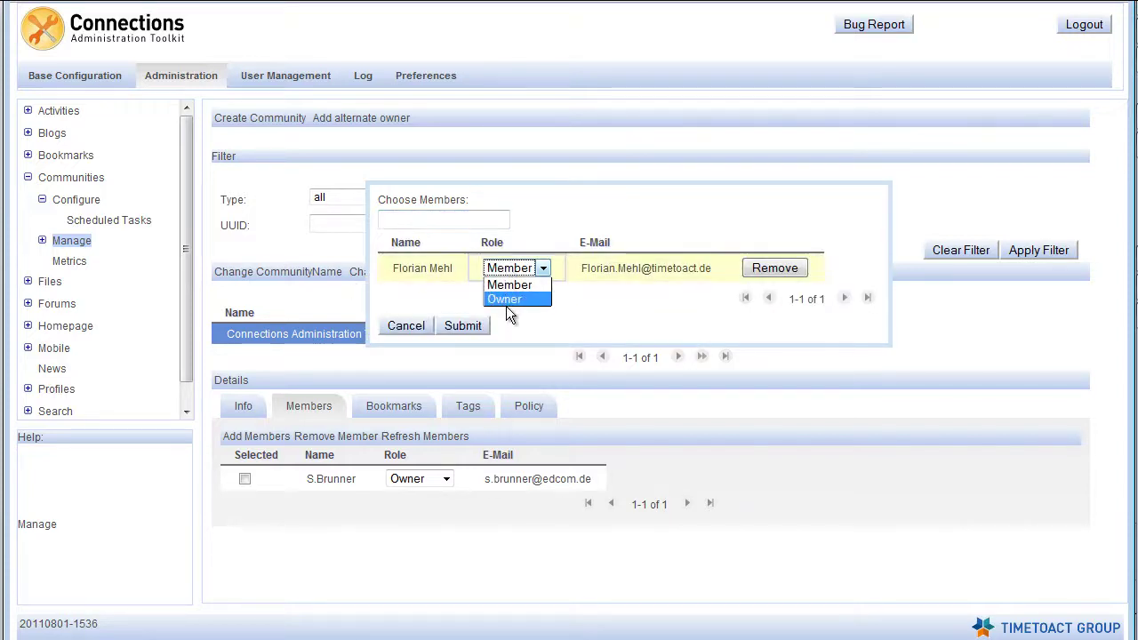
{"action": "left_click", "coordinate": [506, 300]}
{"action": "left_click", "coordinate": [462, 326]}
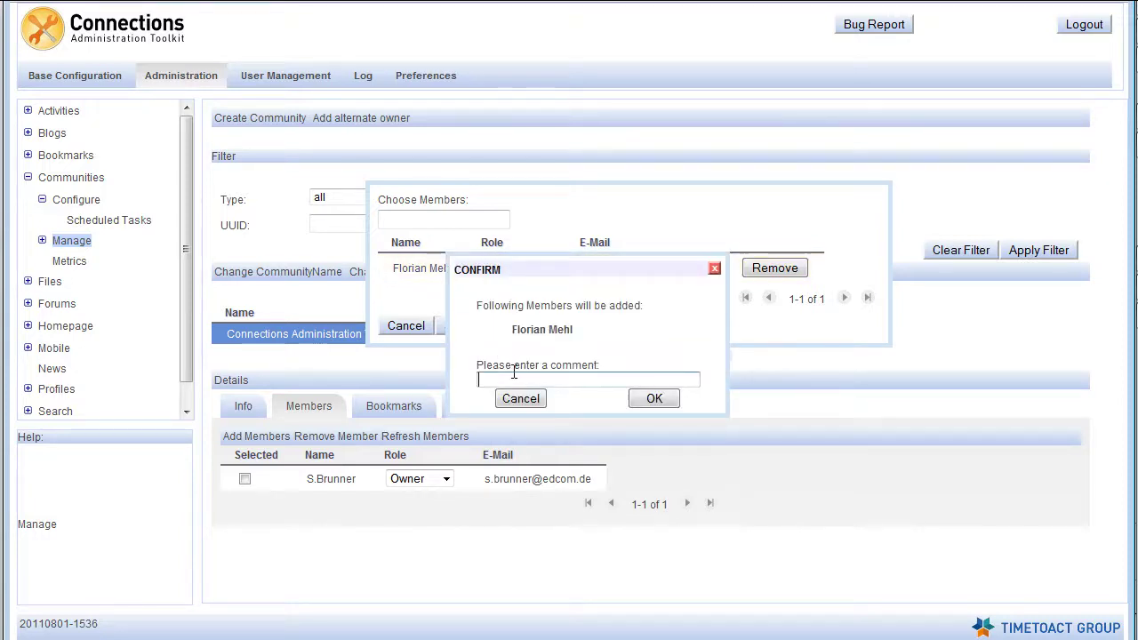
{"action": "type", "text": "Added"}
{"action": "type", "text": " test"}
{"action": "key", "text": "Return"}
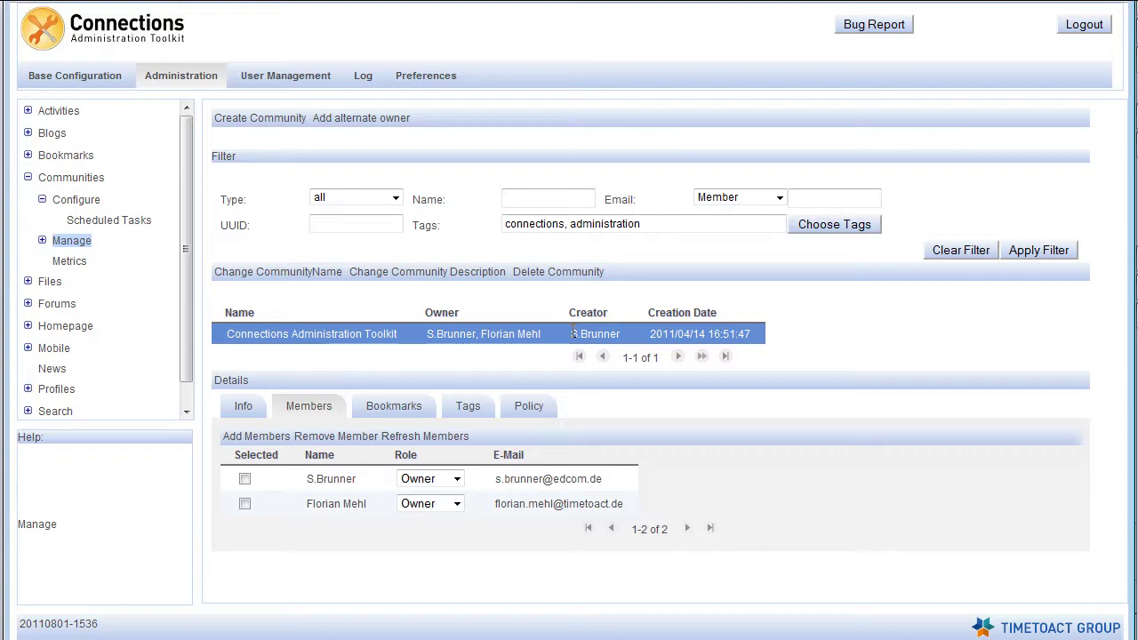
Find the user in User Management by filtering on the person's UID
{"action": "left_click", "coordinate": [313, 82]}
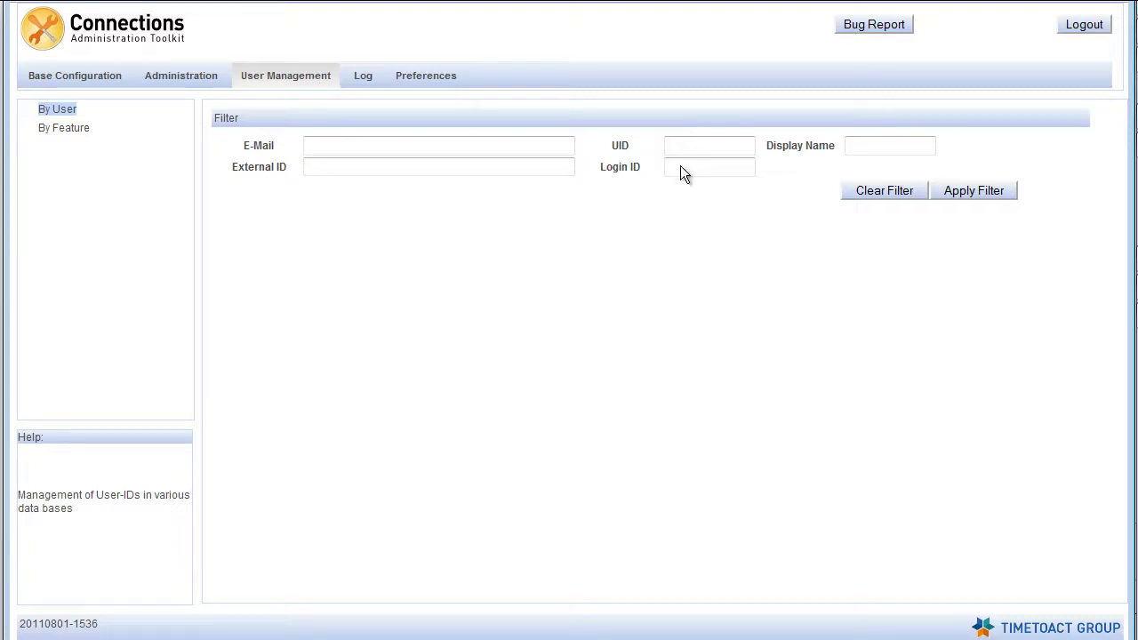
{"action": "left_click", "coordinate": [719, 146]}
{"action": "type", "text": "fm"}
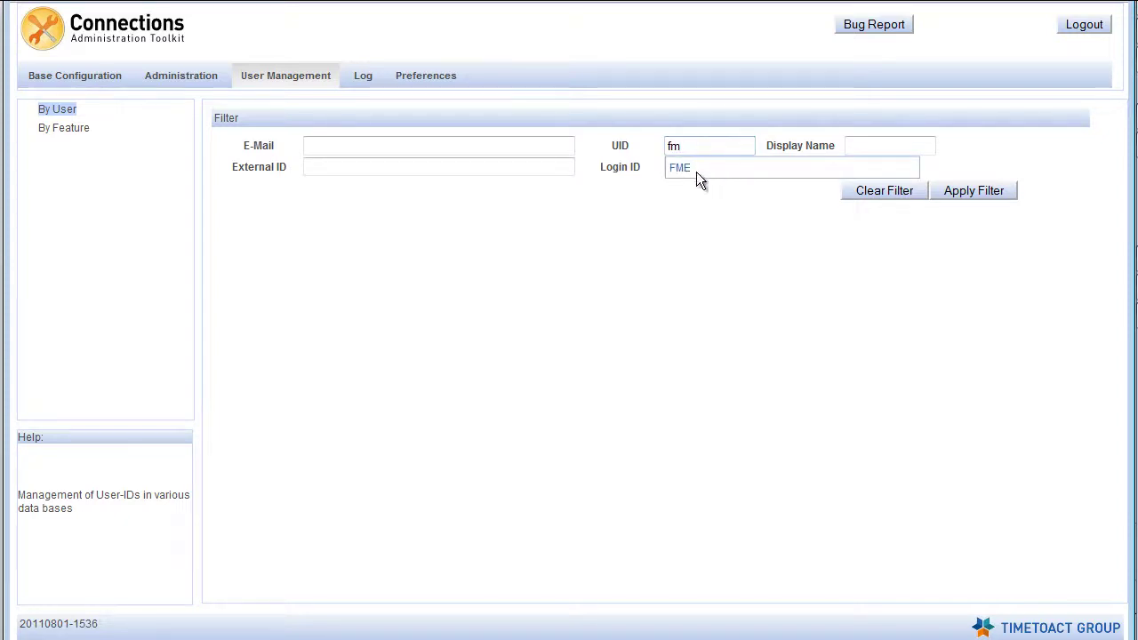
{"action": "left_click", "coordinate": [687, 172]}
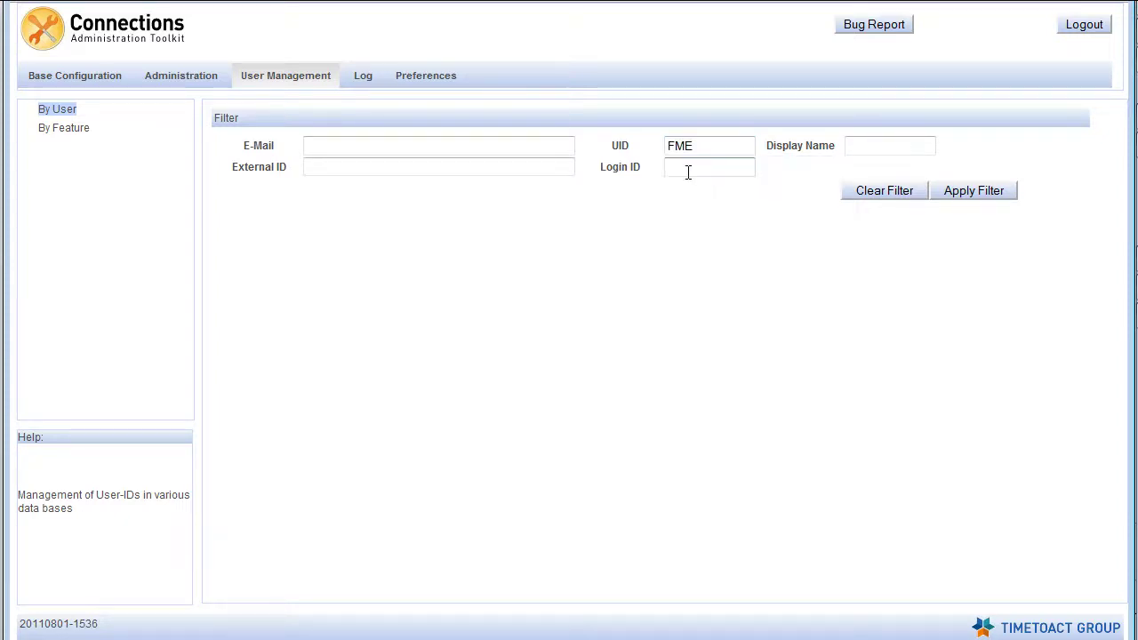
{"action": "left_click", "coordinate": [954, 193]}
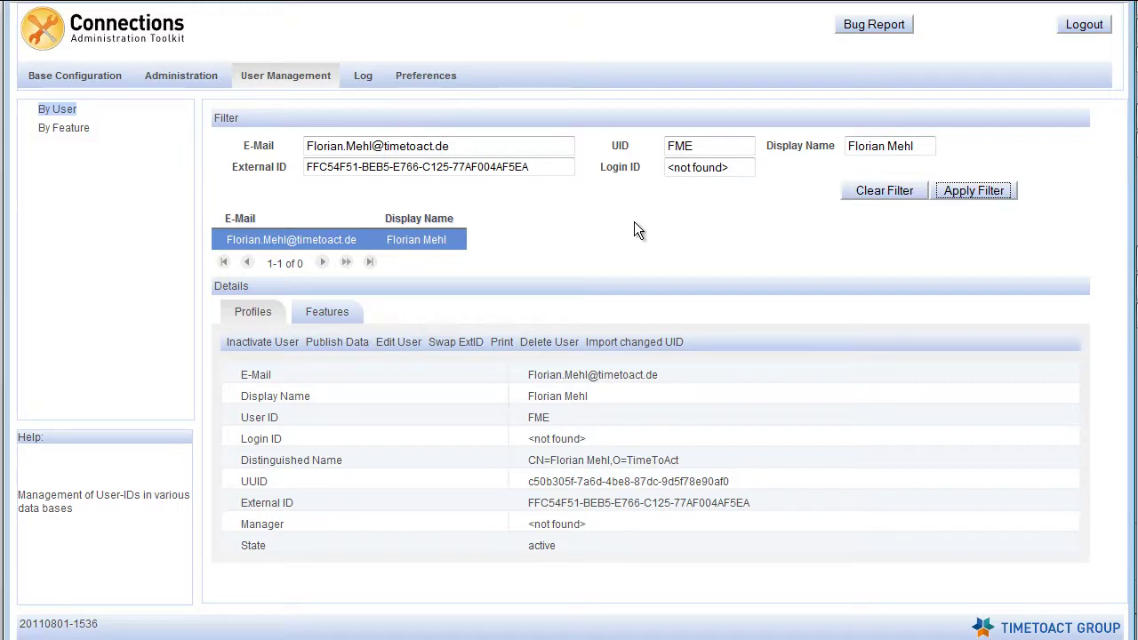
Inactivate the found user in all features, entering the comment "Inactivated" followed by the user's UID
{"action": "left_click", "coordinate": [286, 343]}
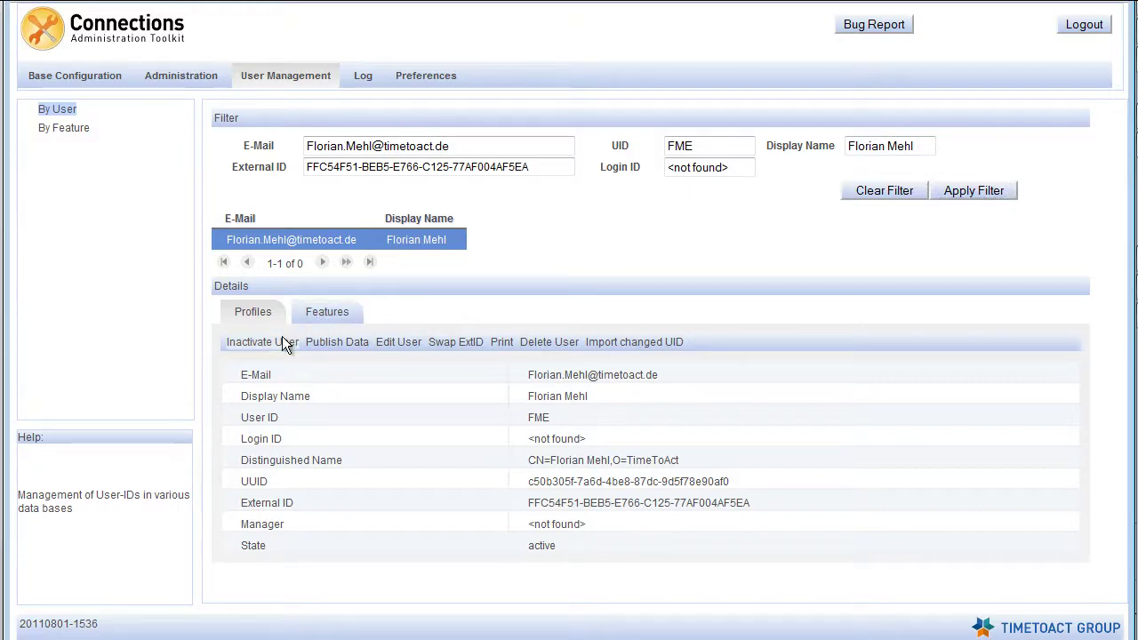
{"action": "left_click", "coordinate": [491, 365]}
{"action": "type", "text": "Inact"}
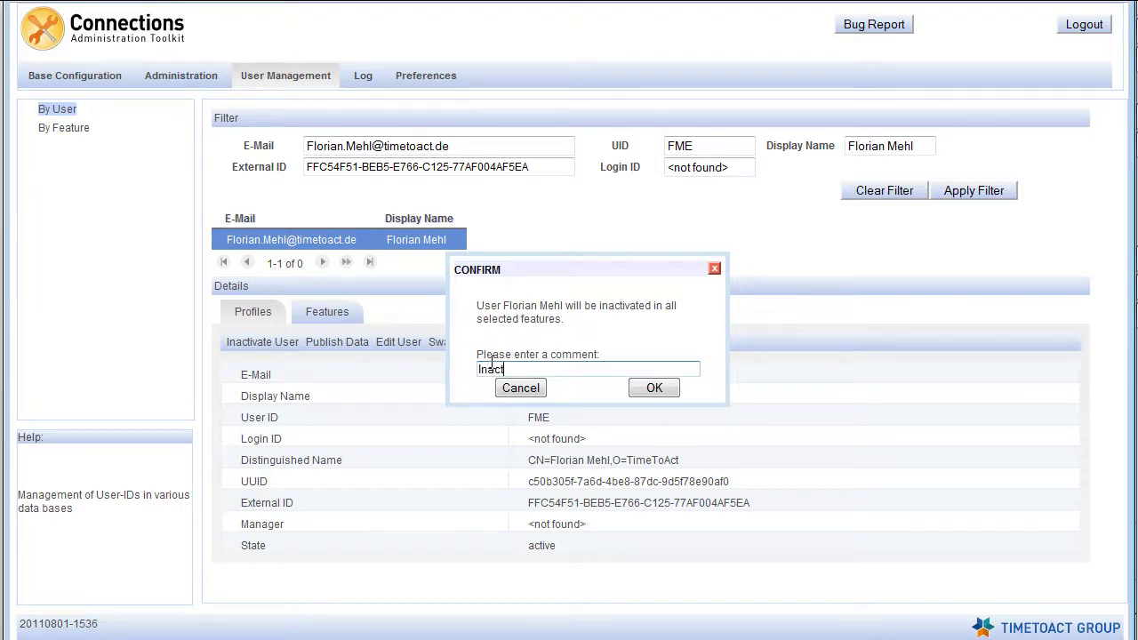
{"action": "type", "text": "ivated FME"}
{"action": "left_click", "coordinate": [649, 388]}
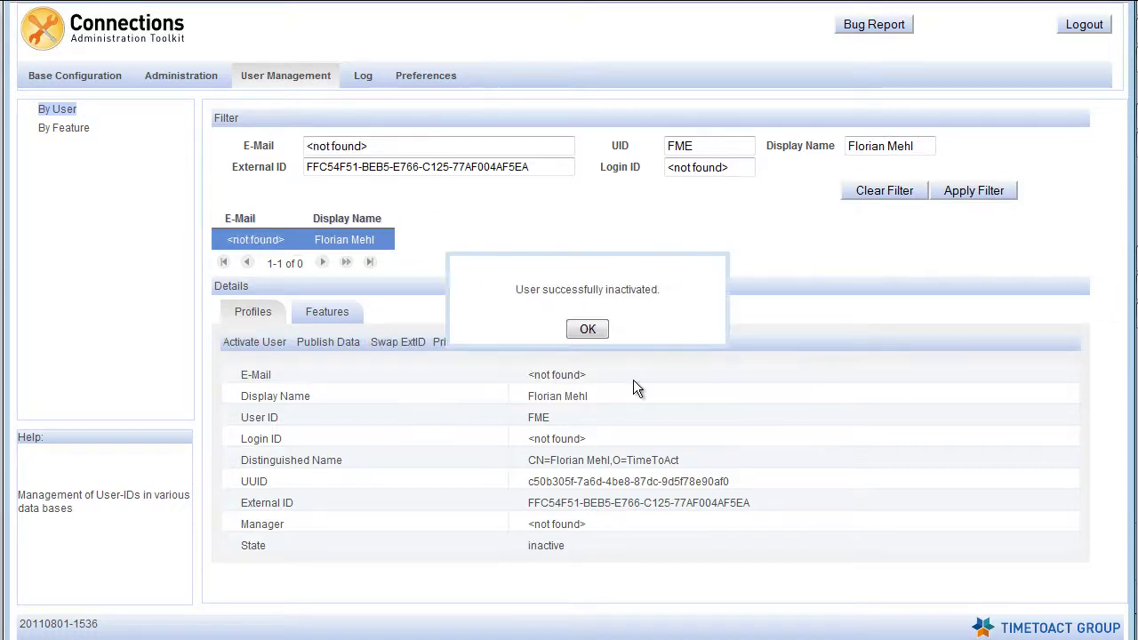
{"action": "left_click", "coordinate": [587, 331]}
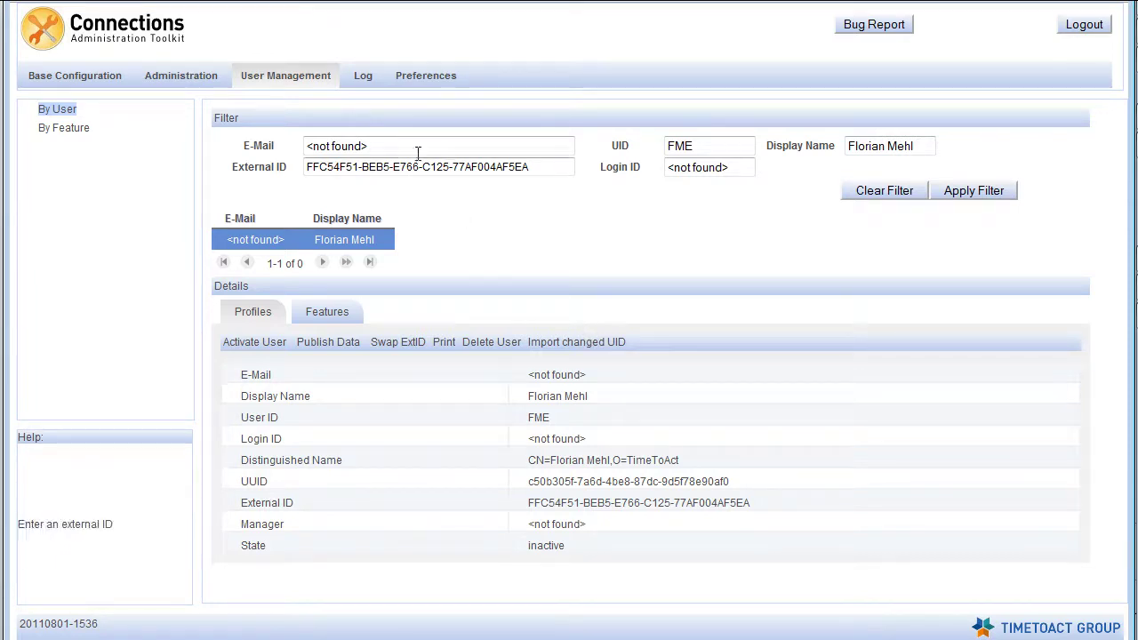
Examine the details of the latest Inactivated User entry in the change log
{"action": "left_click", "coordinate": [372, 76]}
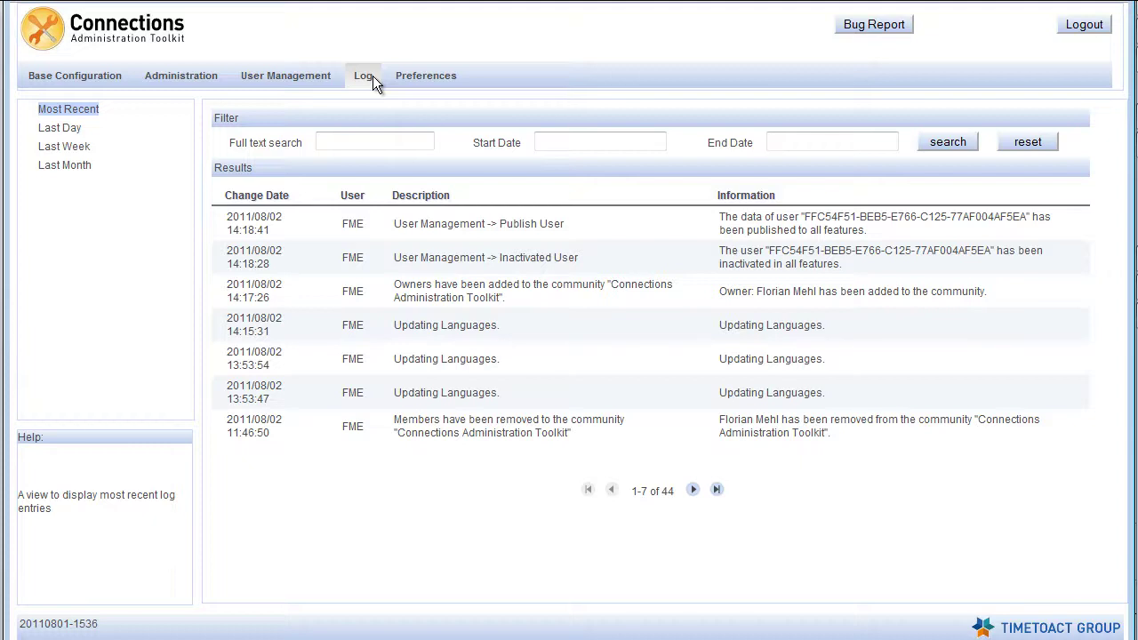
{"action": "left_click", "coordinate": [400, 258]}
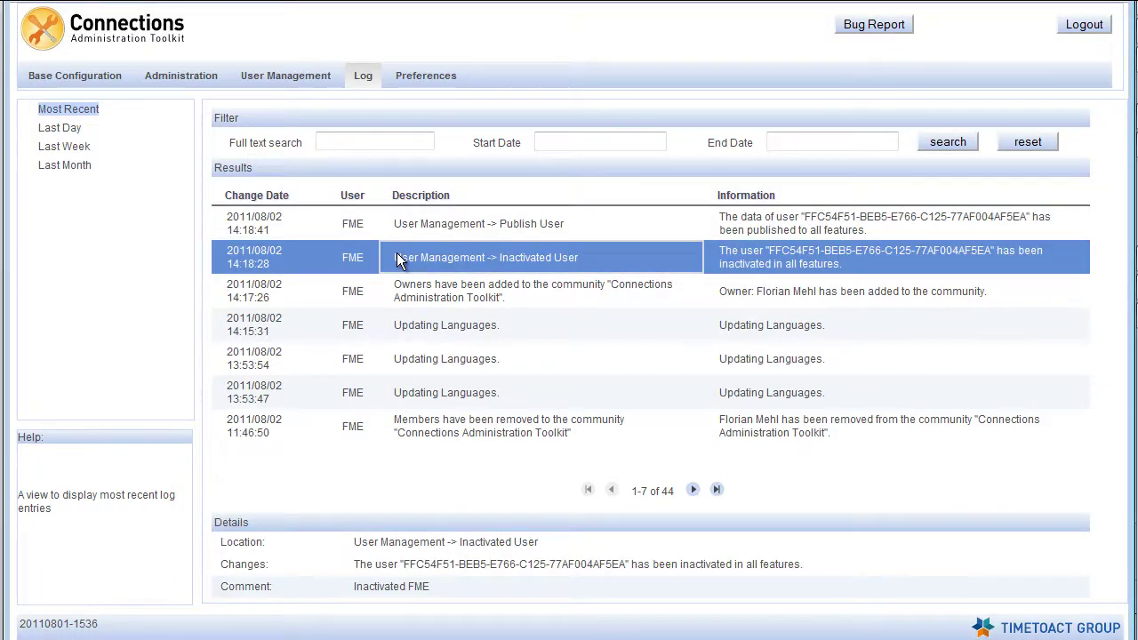